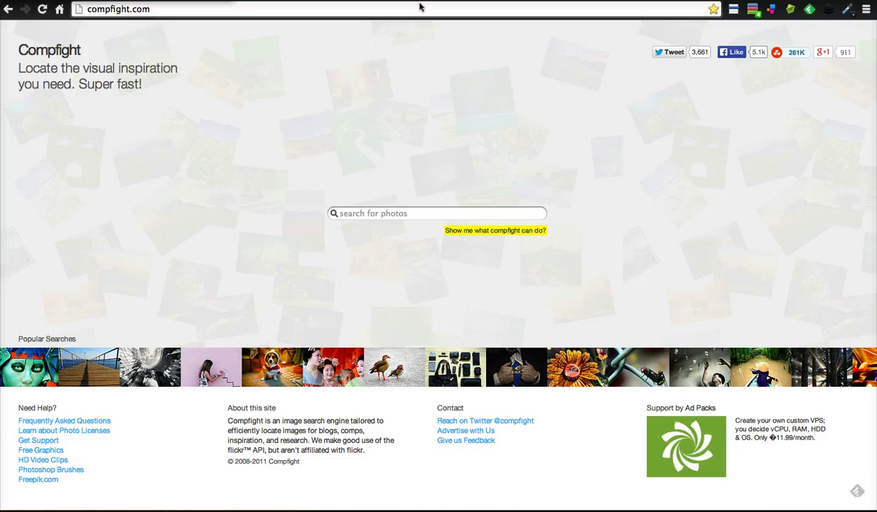
- Search Compfight for 'macro photography' and scroll through the thumbnail results
left_click(379, 214)
type("macro pho")
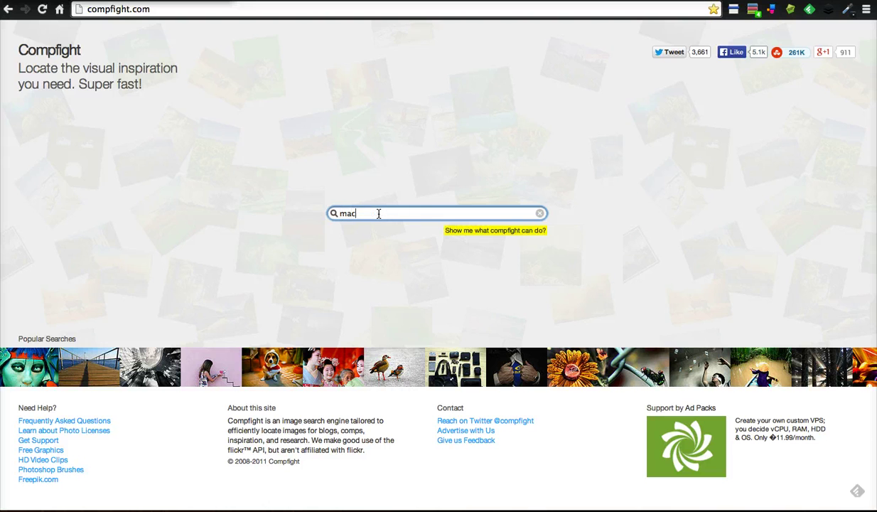
type("tography")
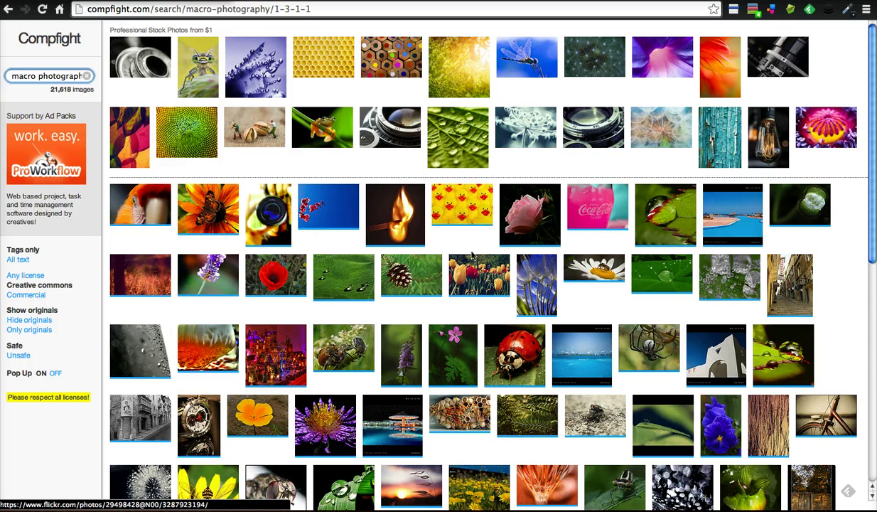
scroll(463, 353, "down", 5)
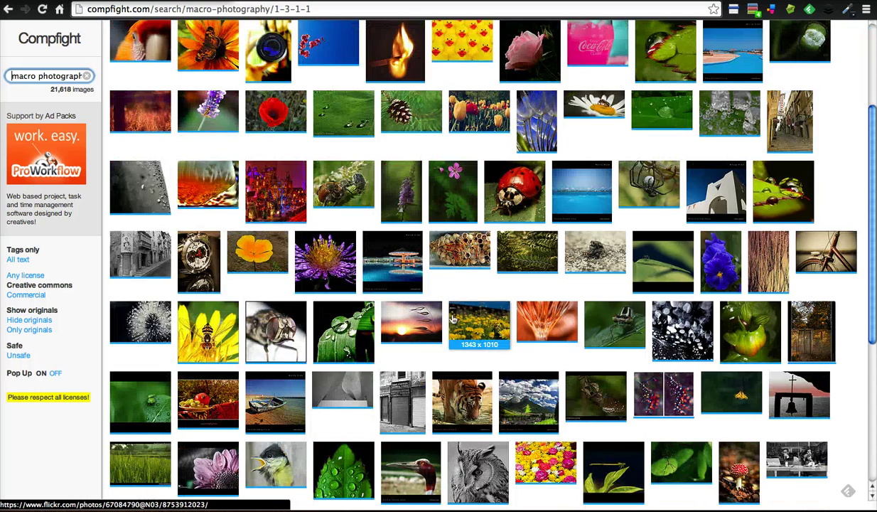
scroll(453, 319, "down", 4)
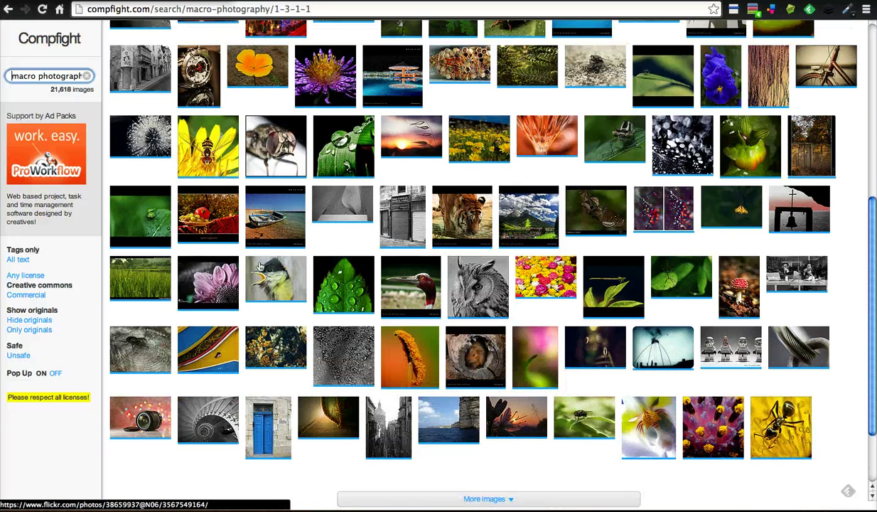
- Open the green leaf bug photo's details, review its CC BY 2.0 licence, then close that tab
left_click(142, 211)
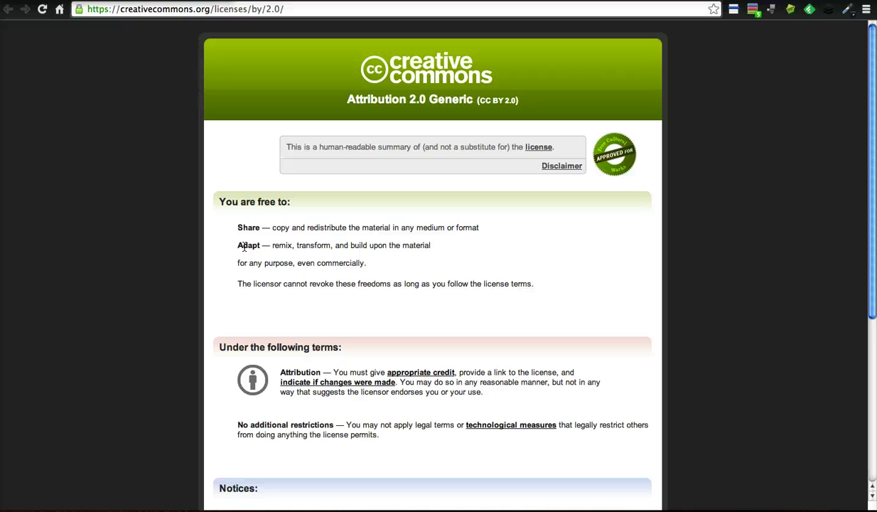
key("ctrl+w")
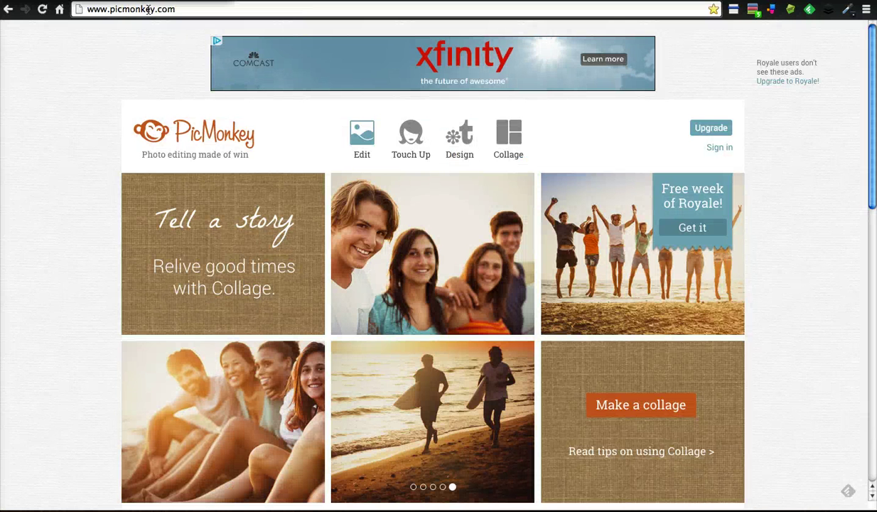
- Open the saved macro photography JPG from the computer in PicMonkey's editor
left_click(359, 132)
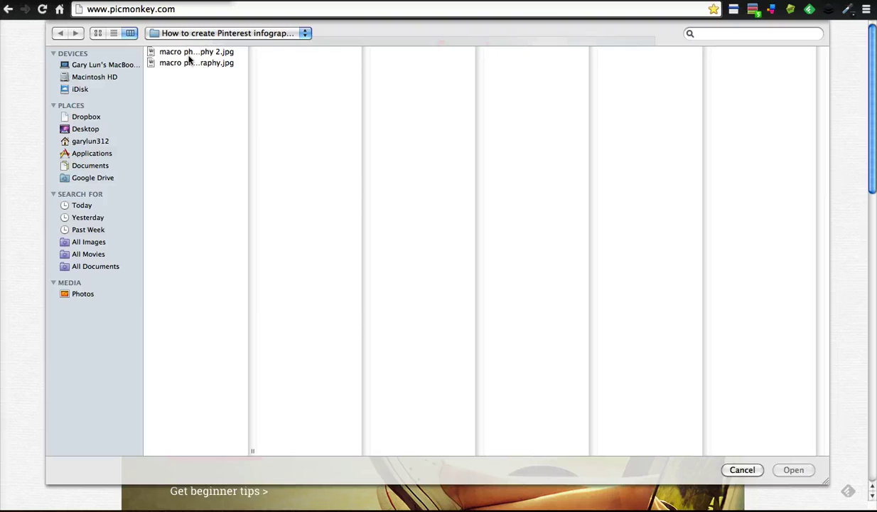
double_click(187, 63)
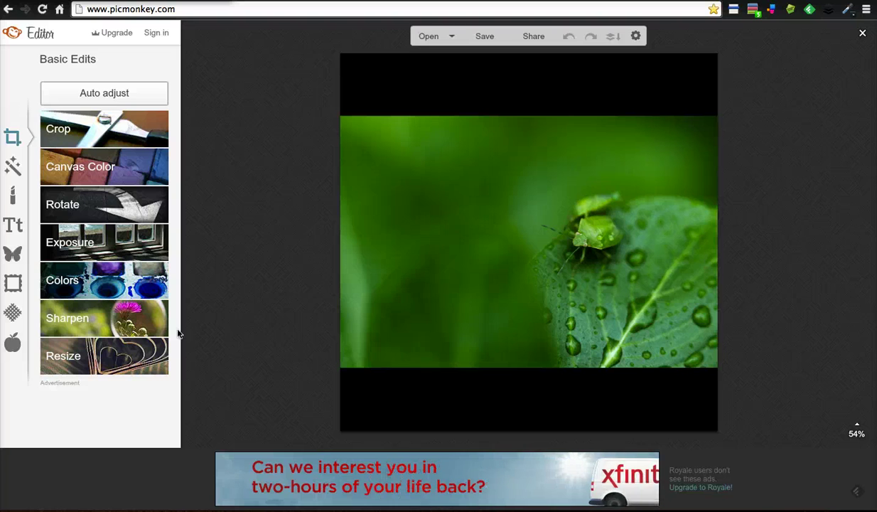
- Resize the photo to 736 × 1128 with Keep proportions turned off
left_click(147, 358)
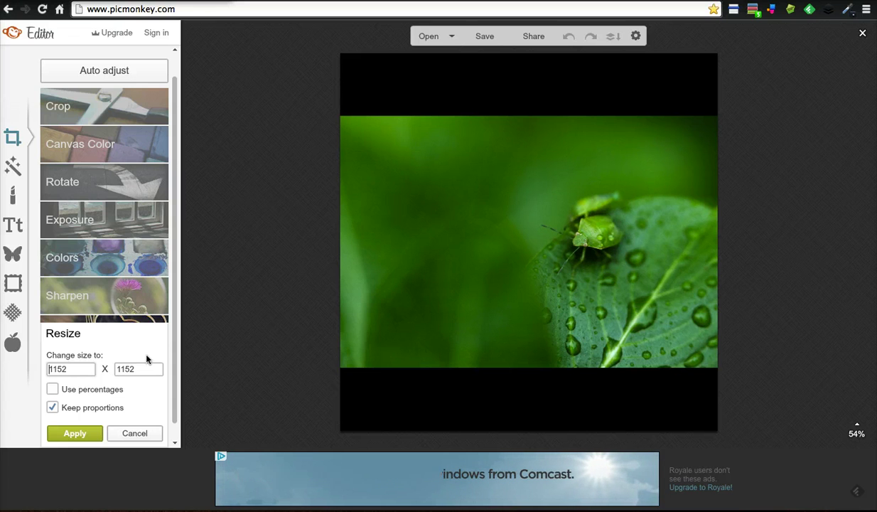
left_click(53, 408)
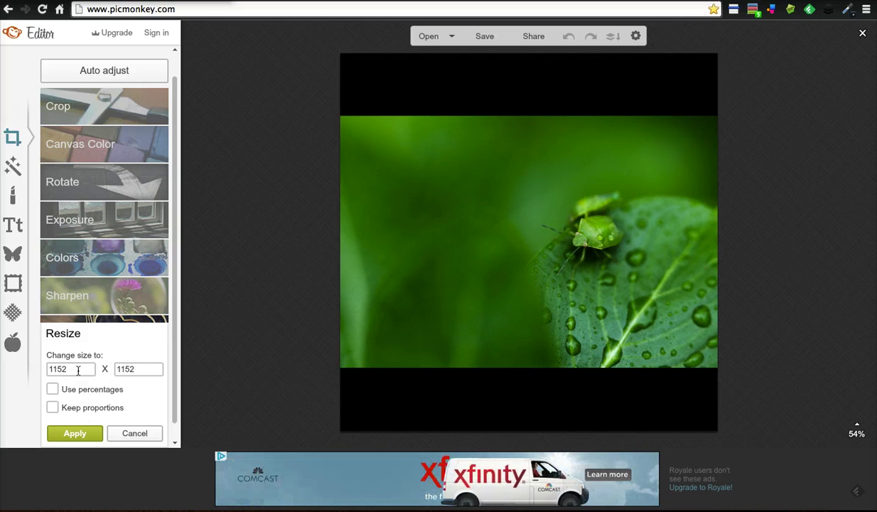
left_click_drag(71, 370, 34, 369)
type("736")
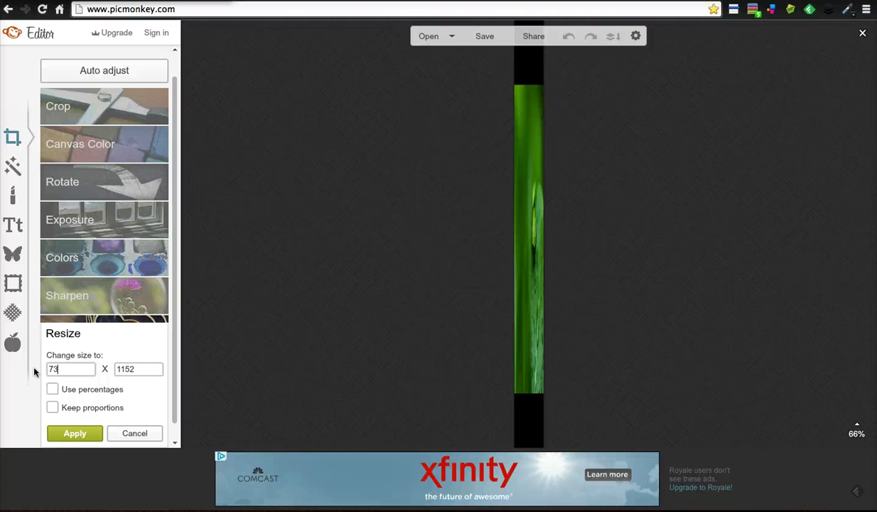
key("Tab")
type("1128")
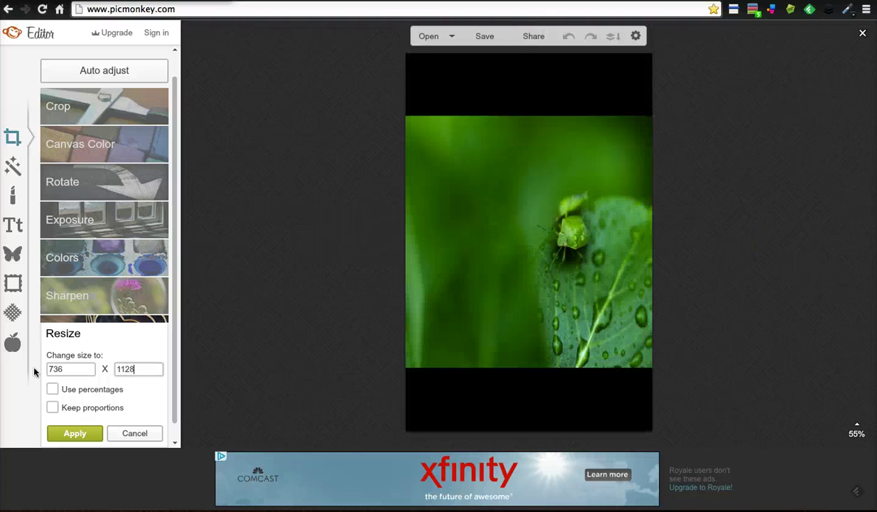
left_click(62, 434)
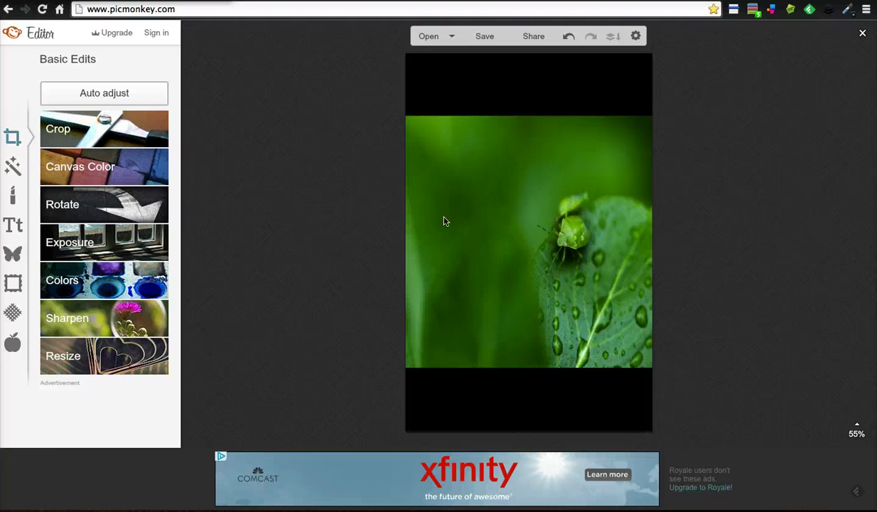
- Add a geometric rectangle overlay and position and enlarge it at the photo's left edge
left_click(13, 255)
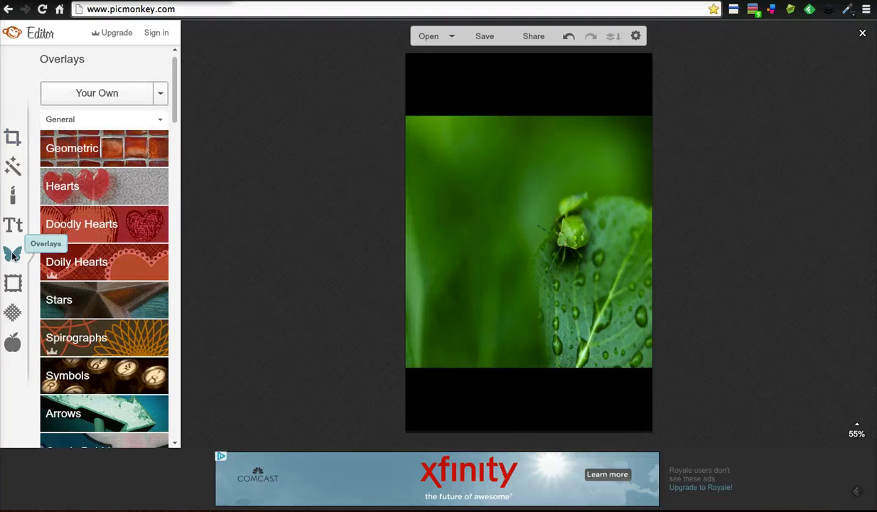
left_click(116, 149)
left_click(58, 174)
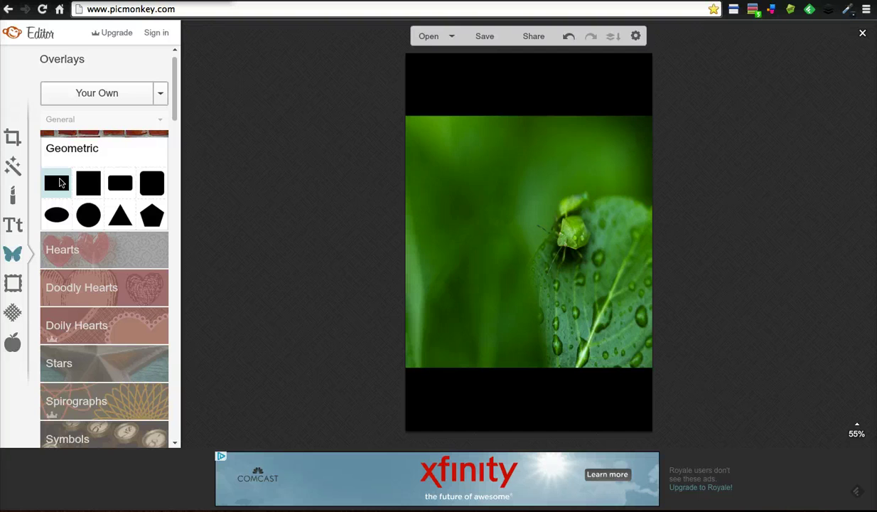
left_click_drag(552, 236, 530, 273)
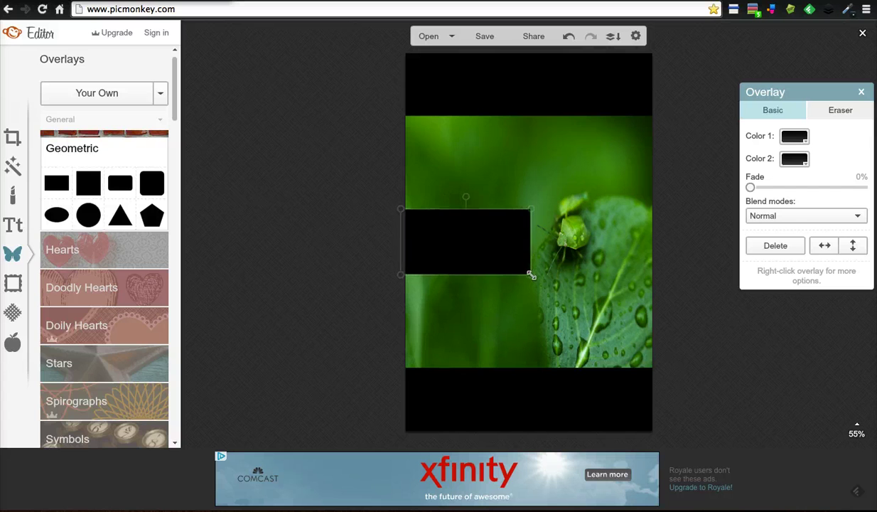
left_click_drag(460, 241, 463, 244)
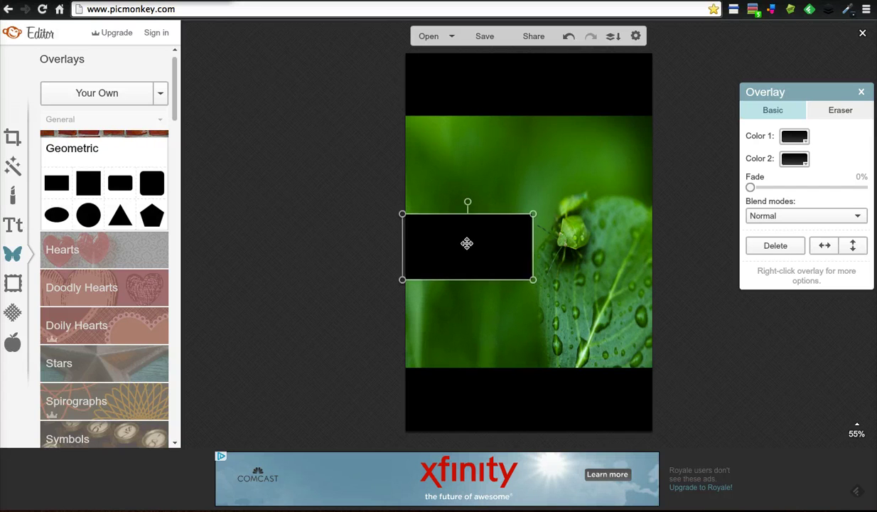
- Make the rectangle's first colour transparent and second colour white, then fade it to 50%
left_click(794, 140)
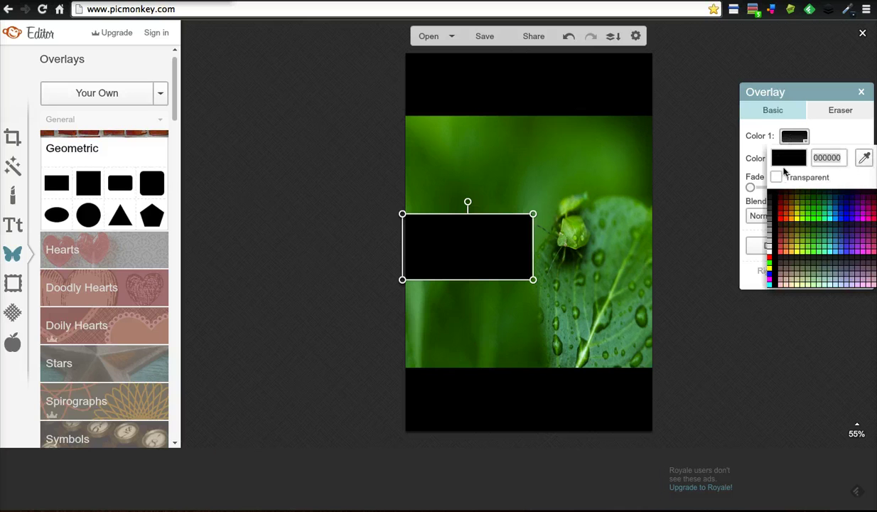
left_click(775, 179)
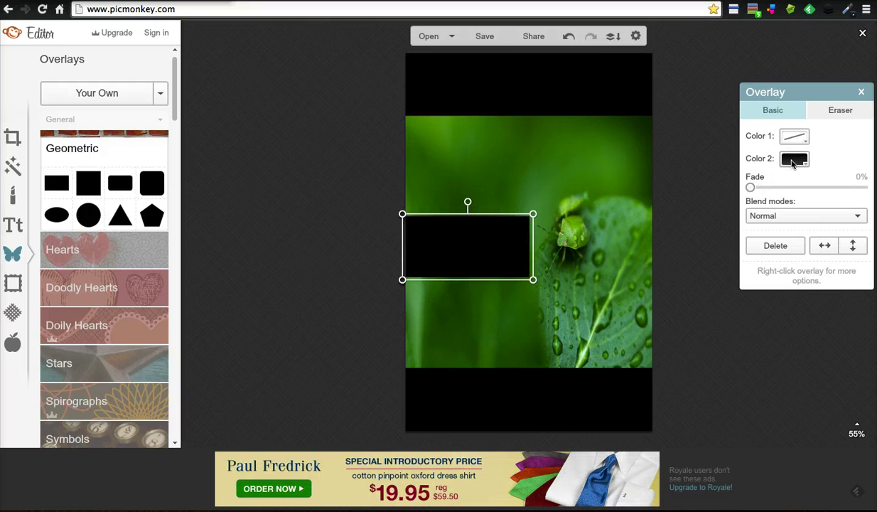
left_click(794, 161)
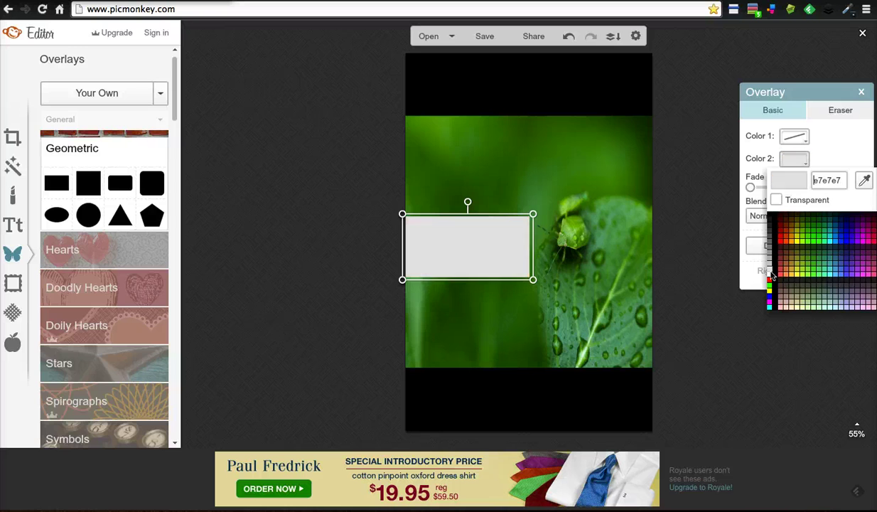
left_click(770, 274)
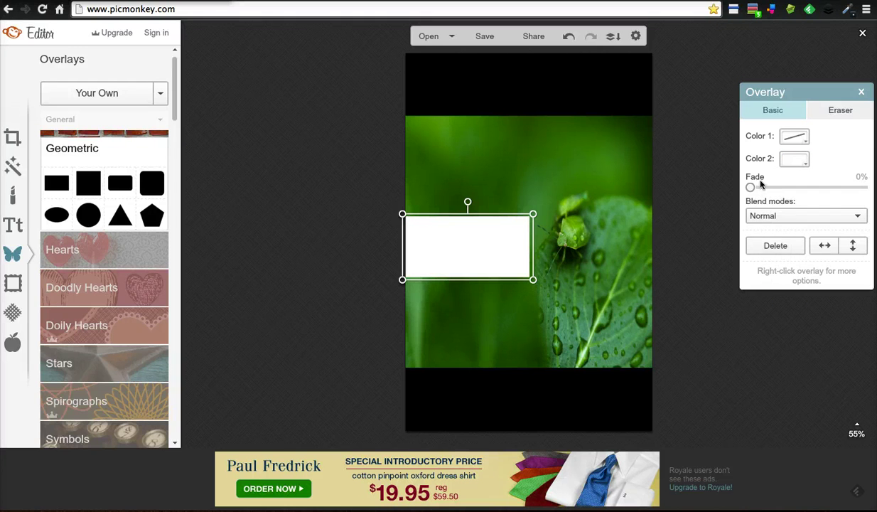
left_click_drag(751, 187, 809, 191)
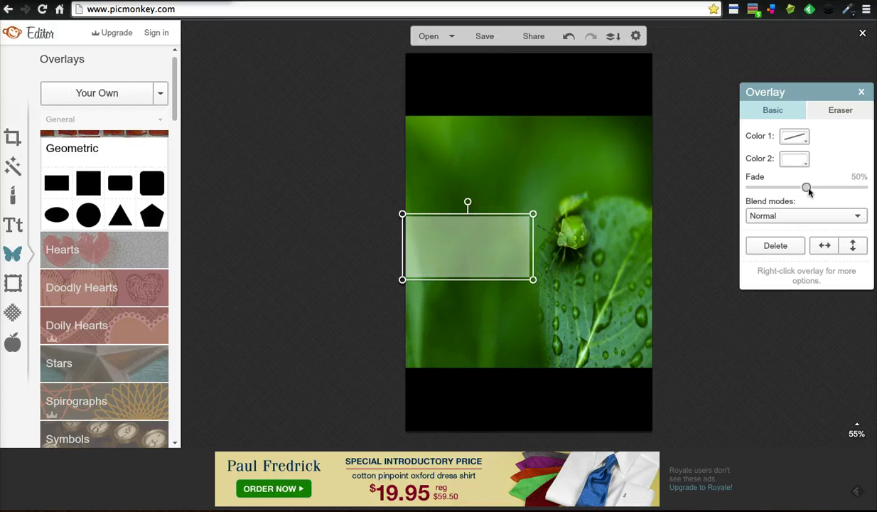
- Deselect the overlay and choose the Impact font in the Text panel
left_click(714, 165)
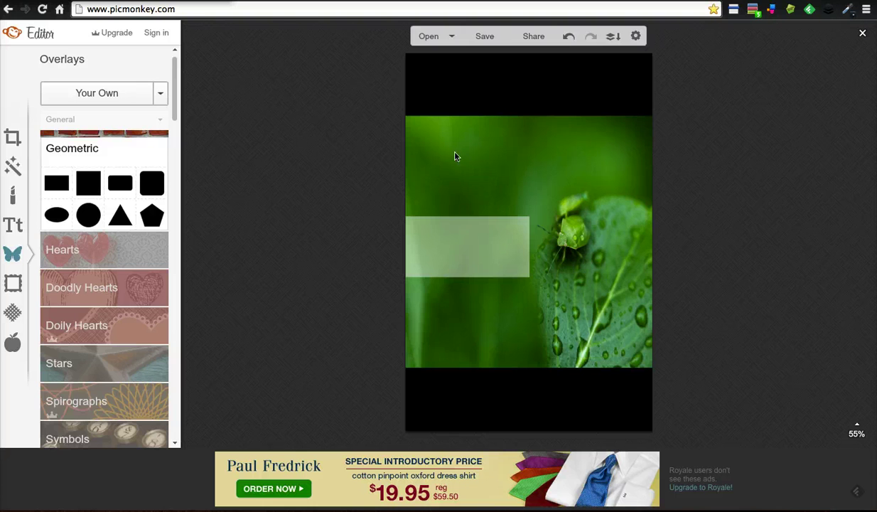
left_click(14, 227)
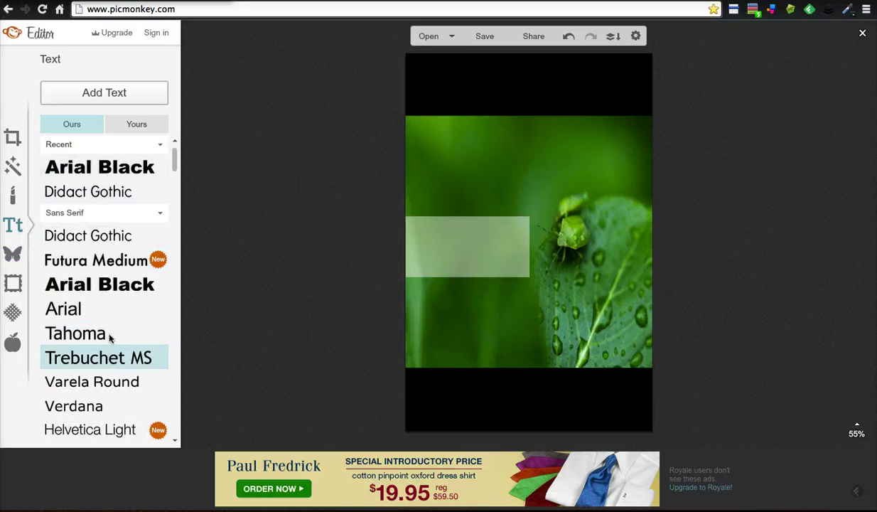
scroll(108, 336, "down", 5)
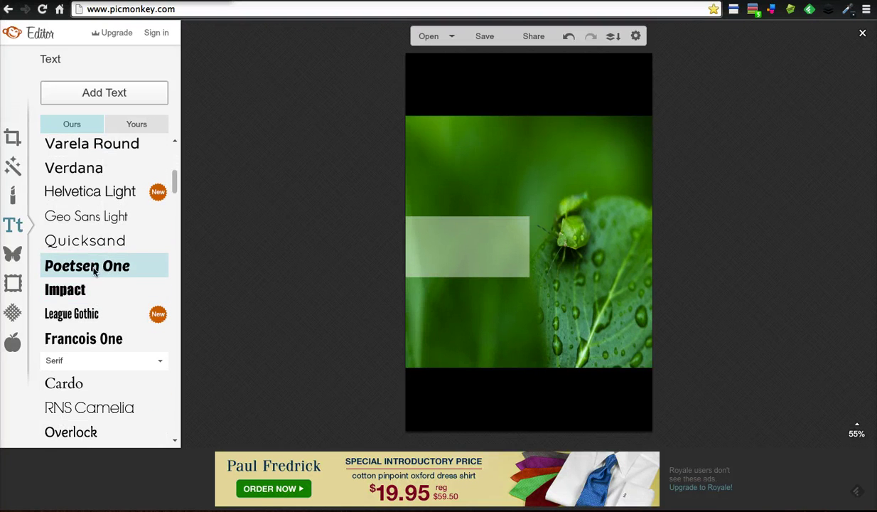
left_click(92, 288)
scroll(92, 298, "up", 1)
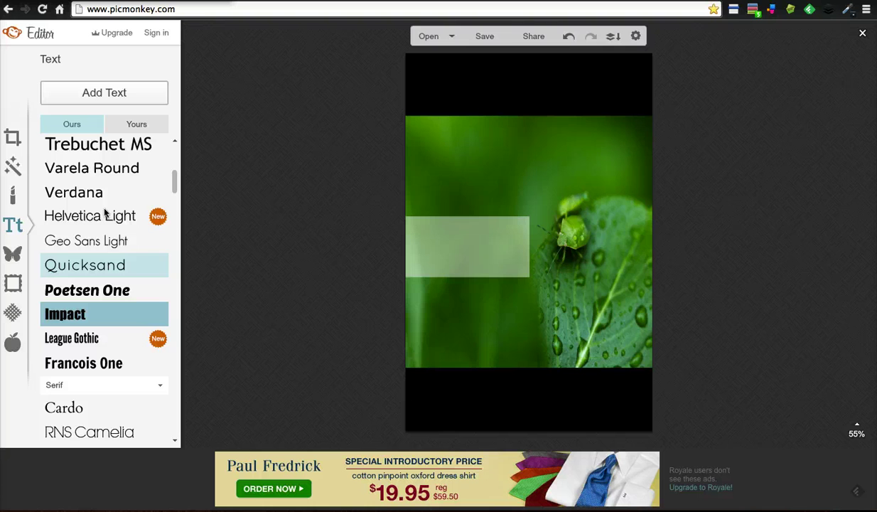
- Add a text box and move and narrow it to fit over the white box
left_click(93, 92)
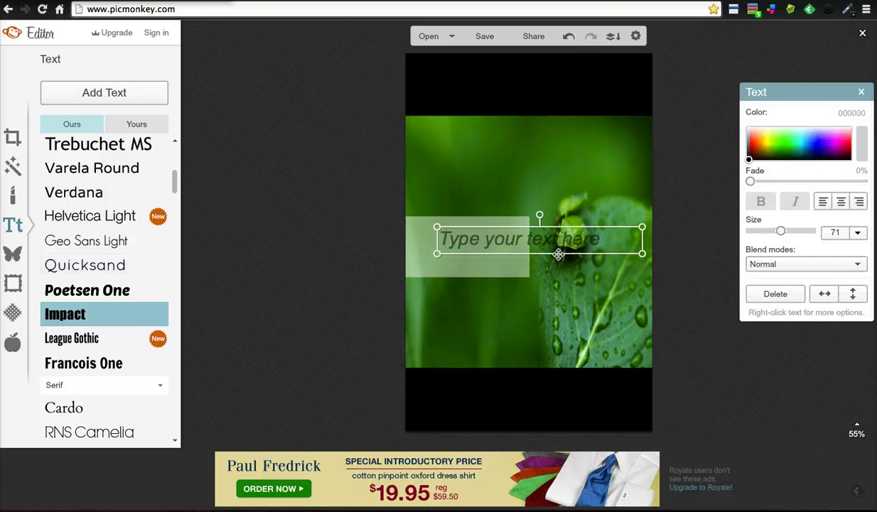
left_click_drag(494, 229, 464, 222)
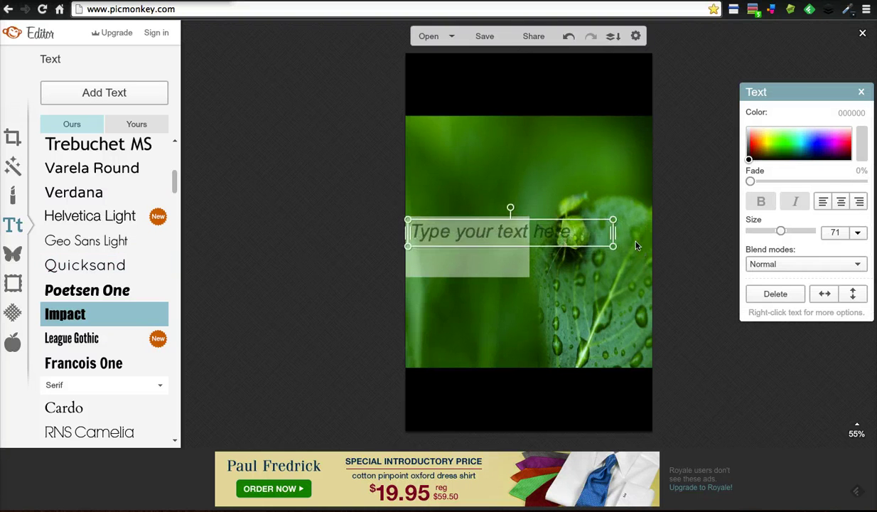
left_click_drag(612, 233, 526, 235)
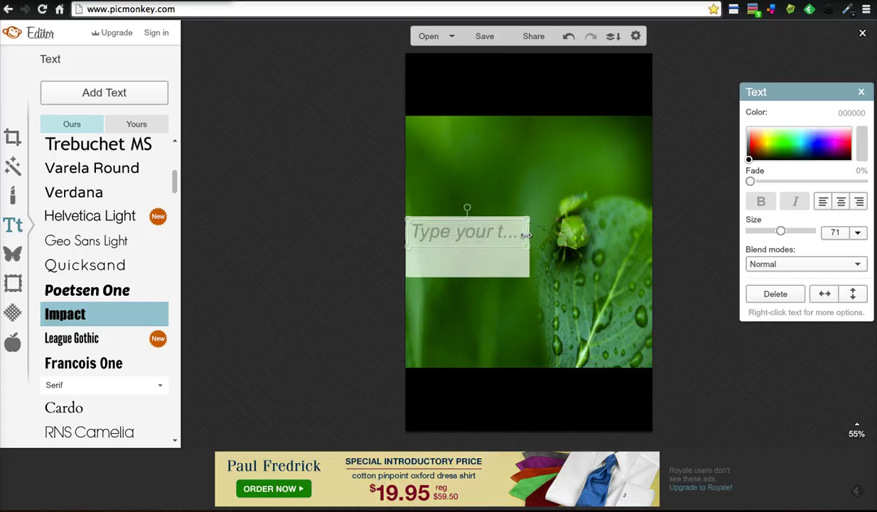
- Type 'Macro Photography' and shrink it to size 48 so it wraps onto two lines
left_click(487, 235)
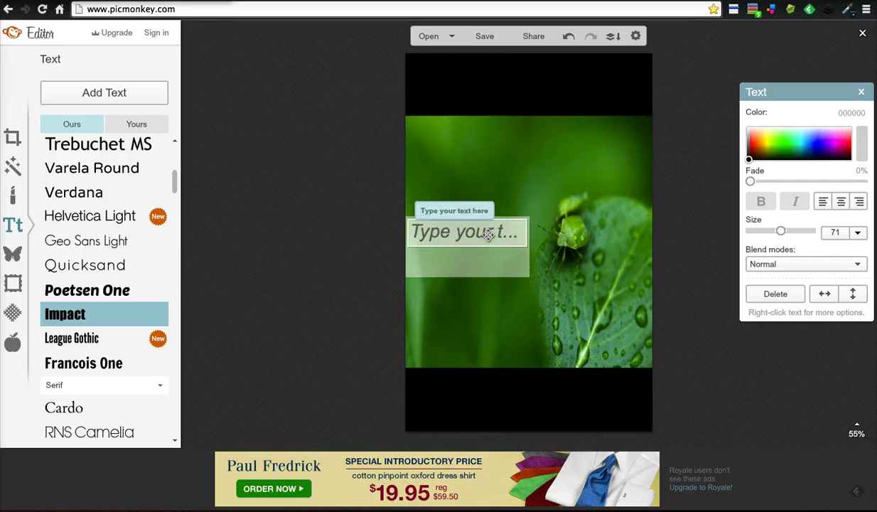
type("M")
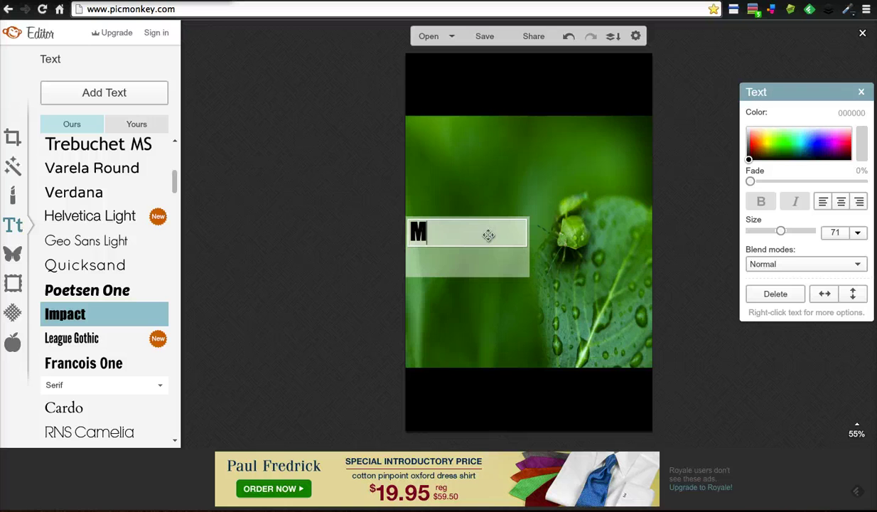
type("acro Phtogg")
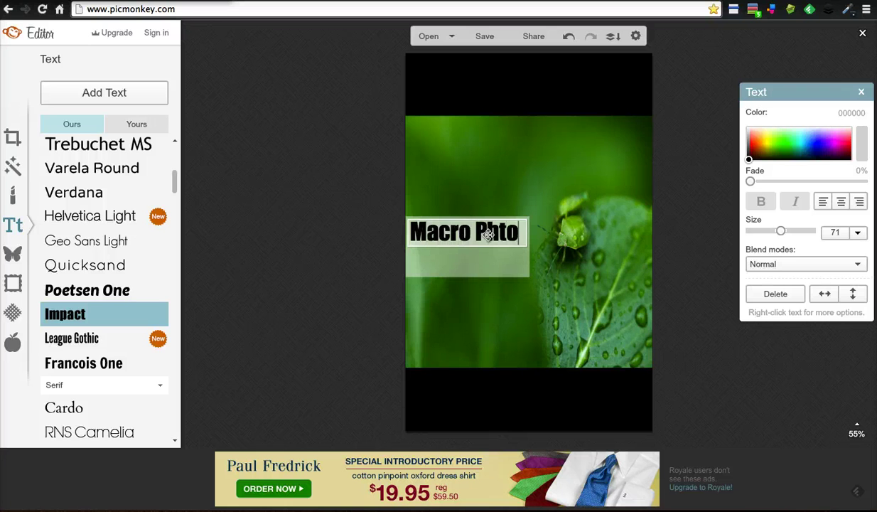
key("BackSpace")
key("BackSpace")
key("BackSpace")
type("otography")
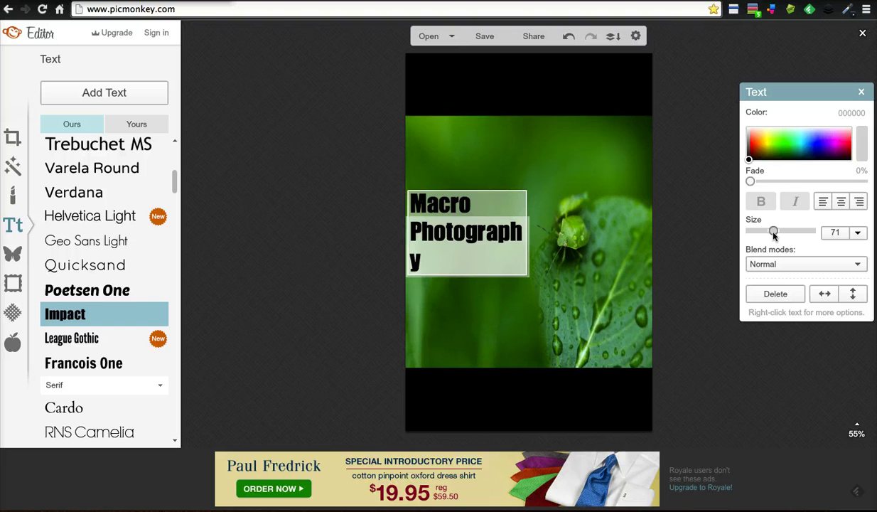
mouse_move(498, 191)
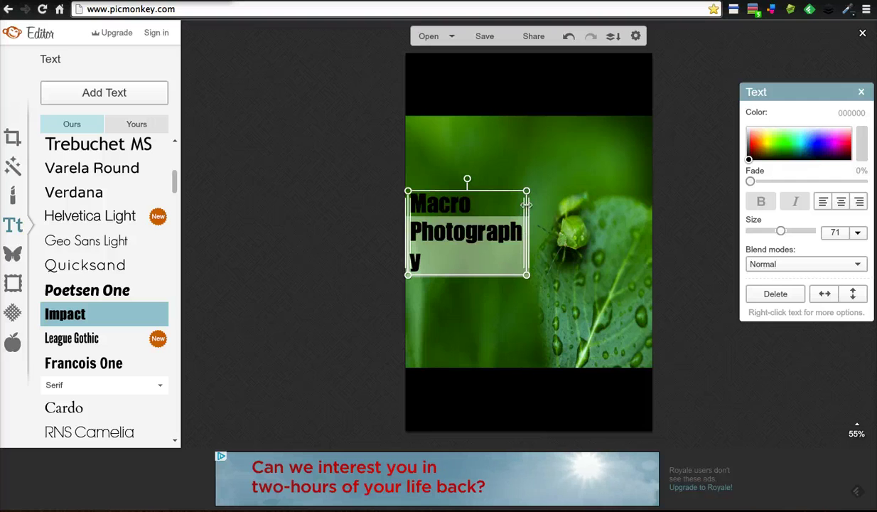
left_click_drag(527, 200, 517, 242)
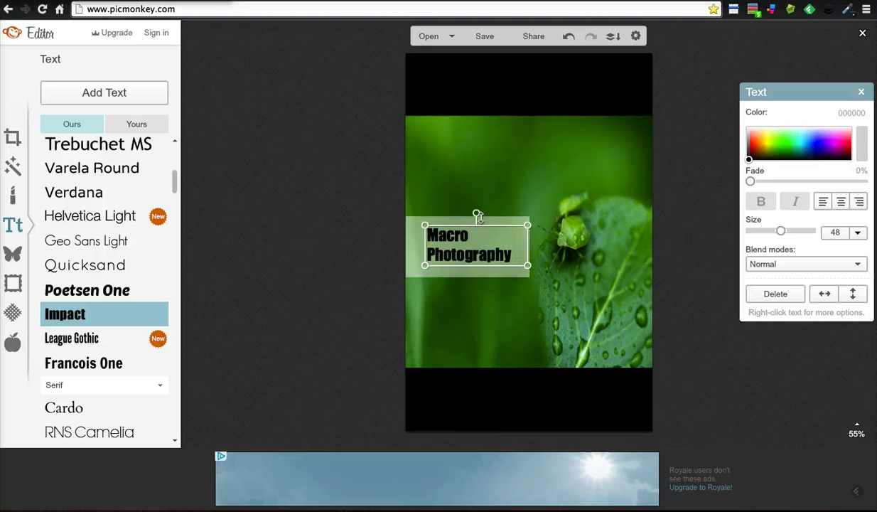
- Deselect the caption, reselect it, then deselect again to preview the finished image
left_click(513, 188)
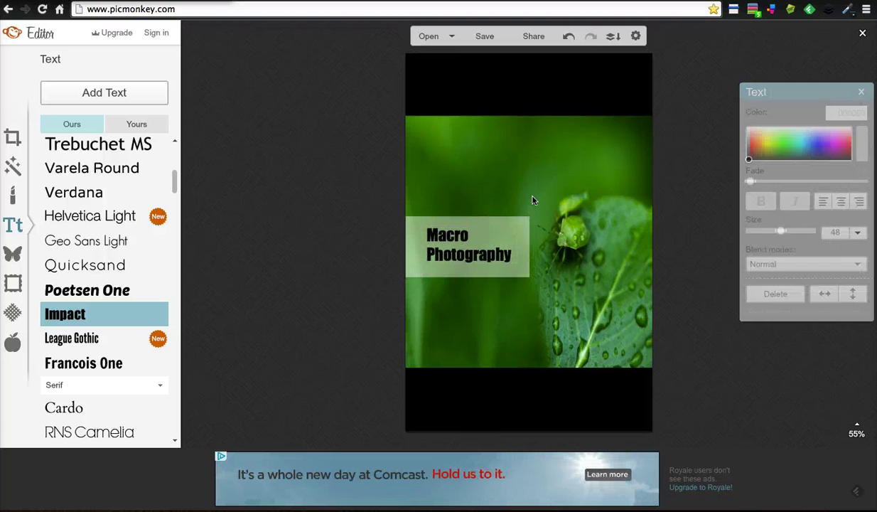
left_click(435, 232)
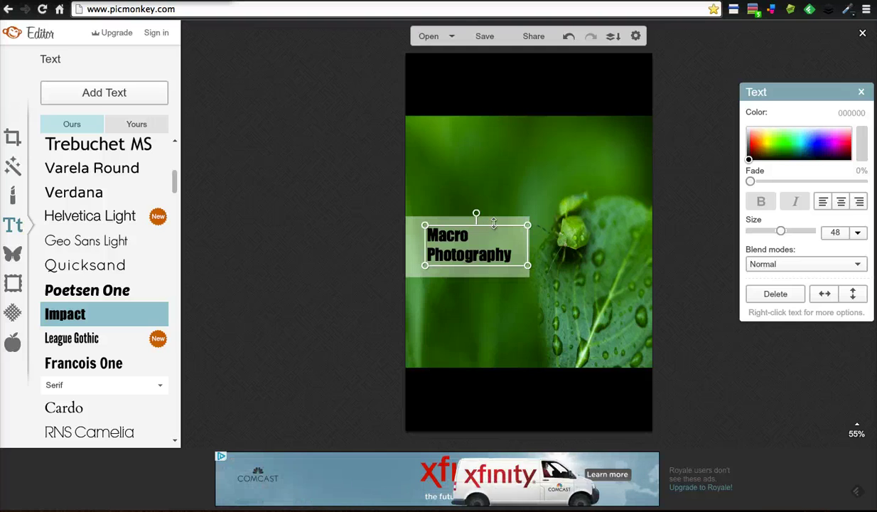
left_click(500, 203)
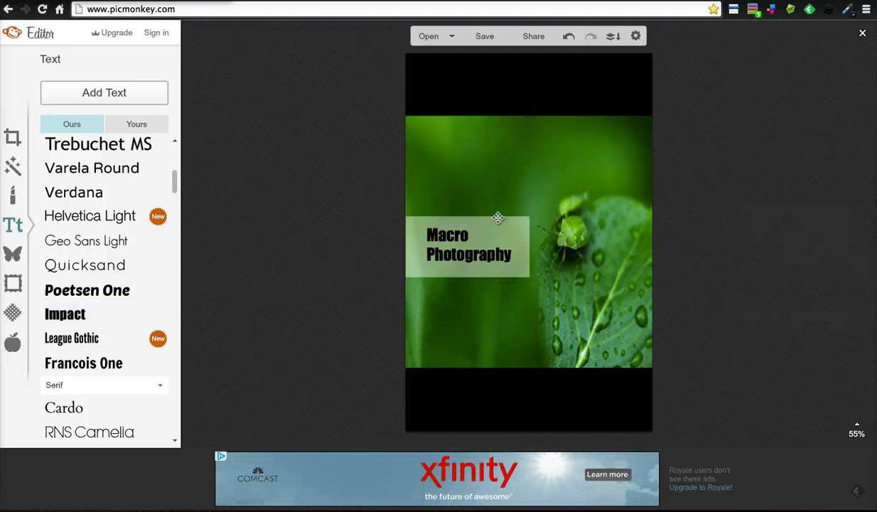